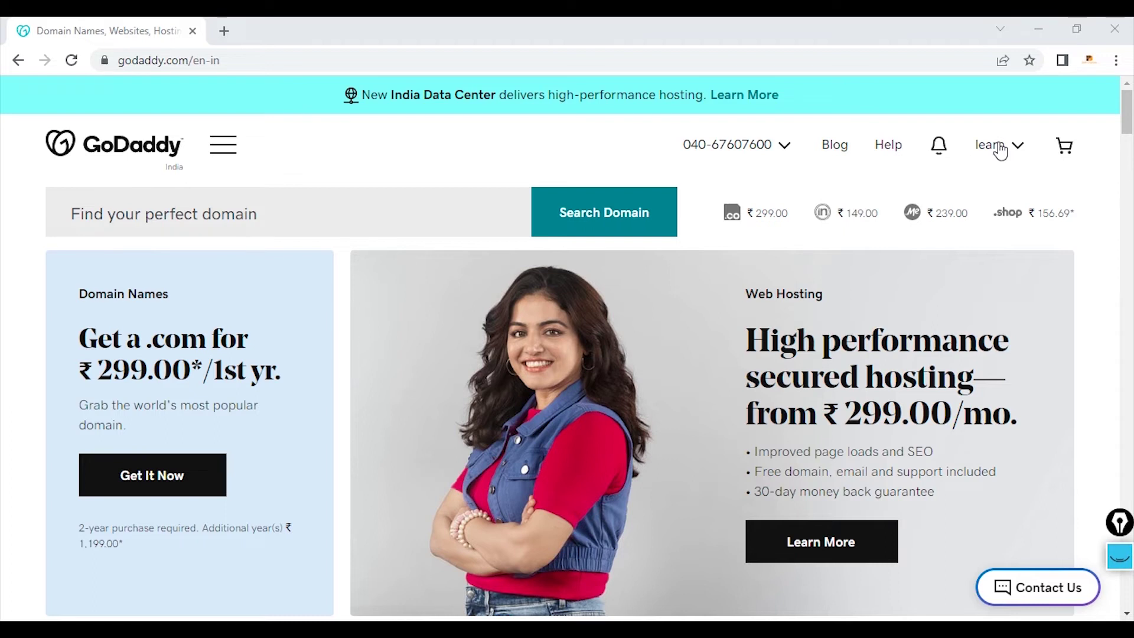
Open the DNS management page for gauravdigitalacademy.com from the account's product list.
left_click(1001, 148)
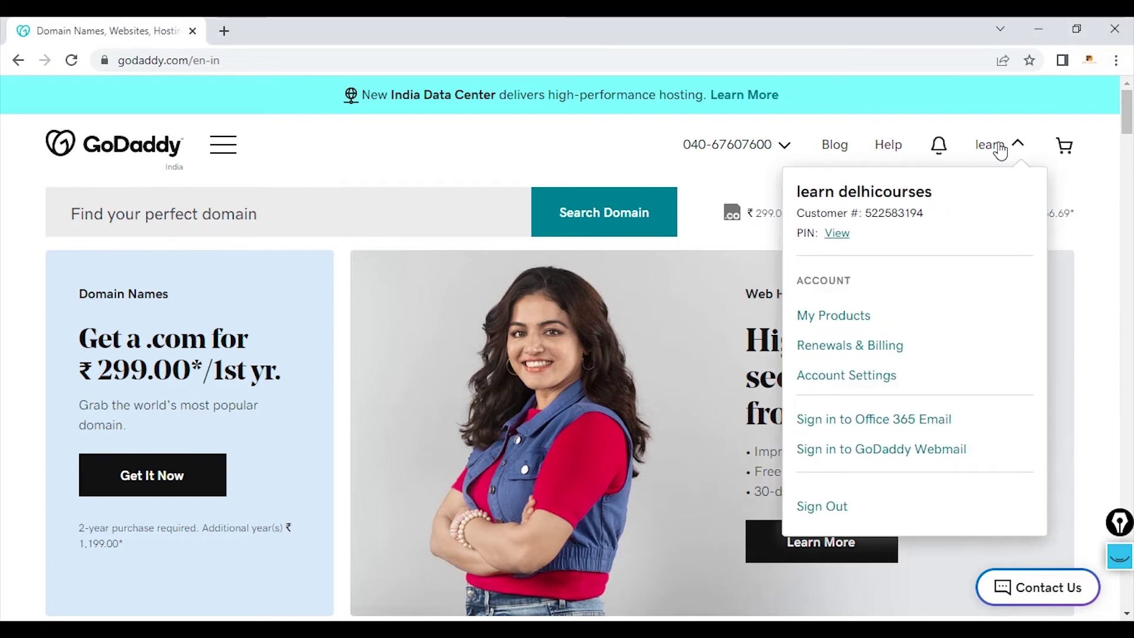
left_click(839, 323)
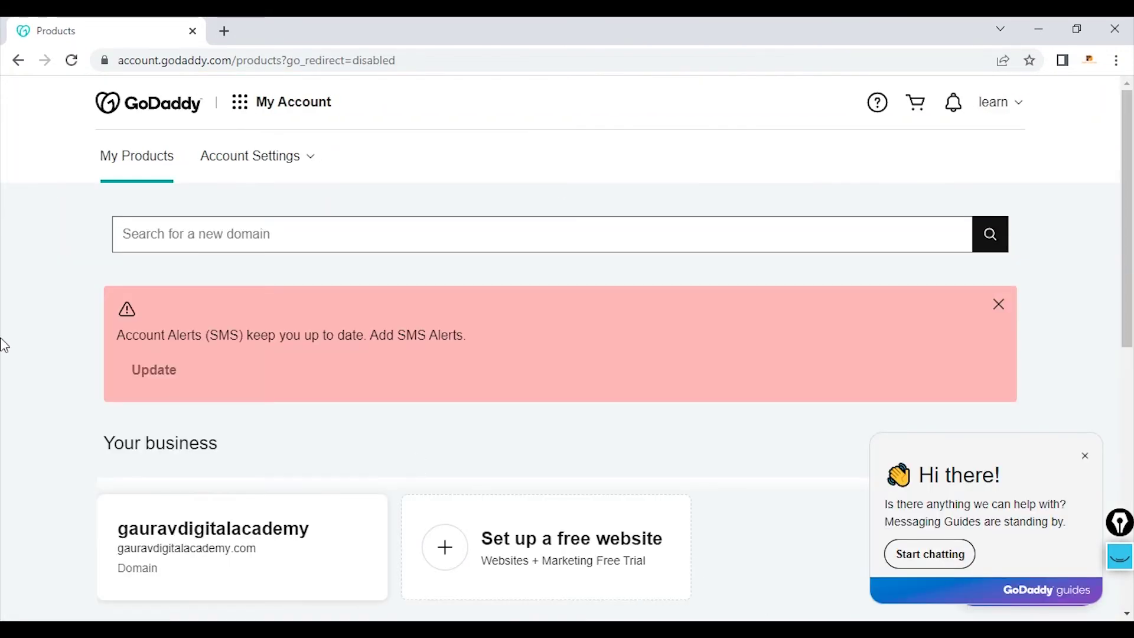
scroll(3, 345, "down", 8)
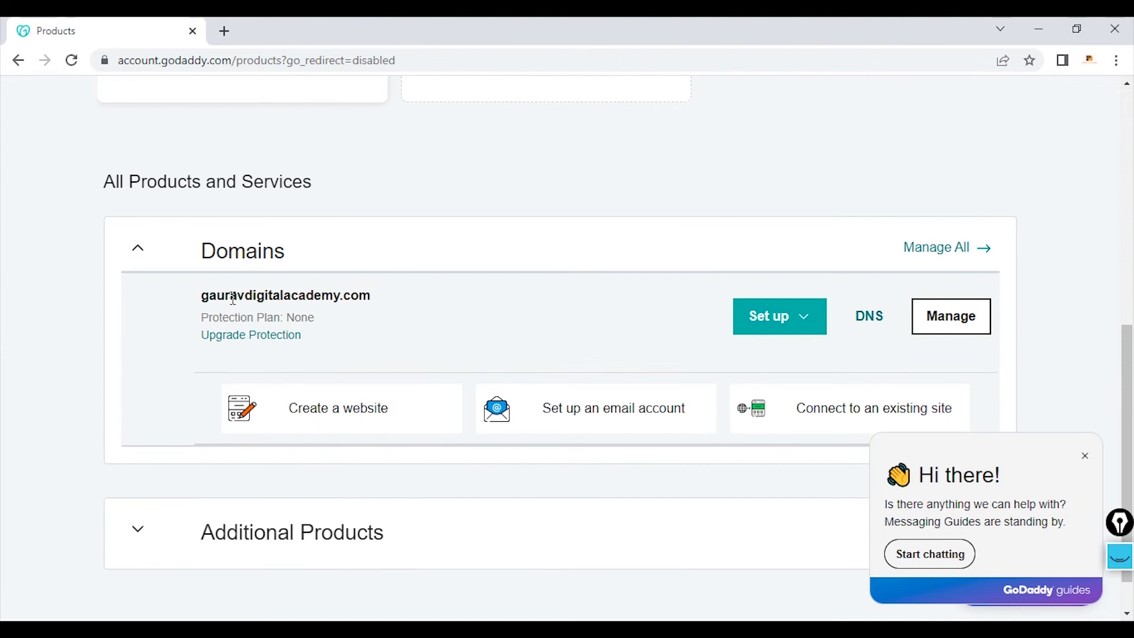
left_click_drag(207, 295, 352, 294)
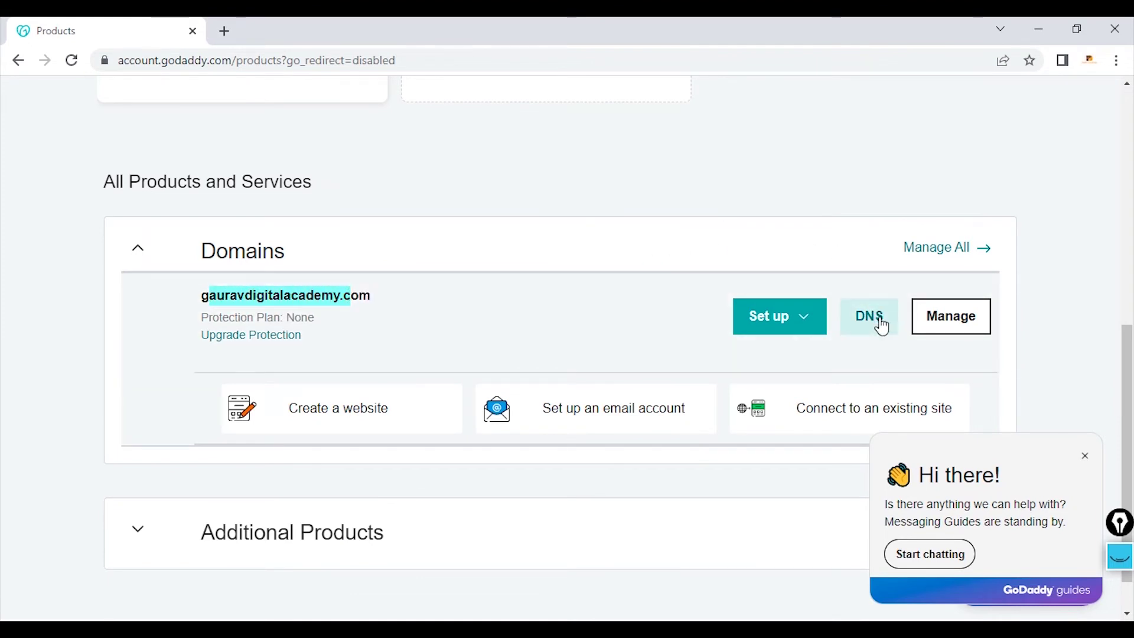
left_click(872, 332)
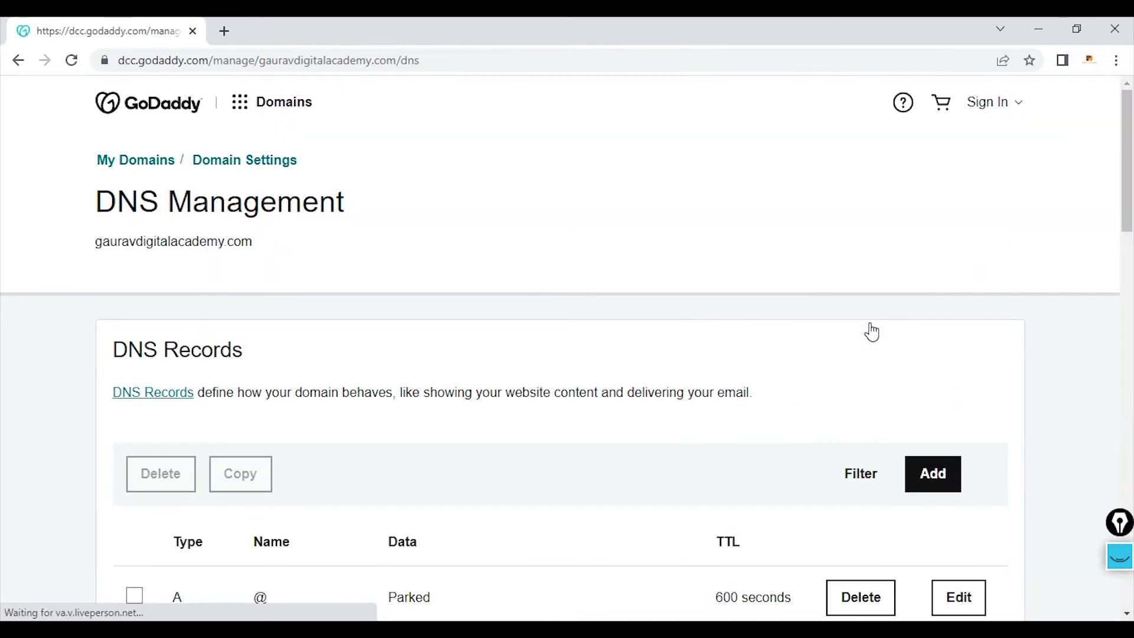
left_click_drag(117, 255, 303, 255)
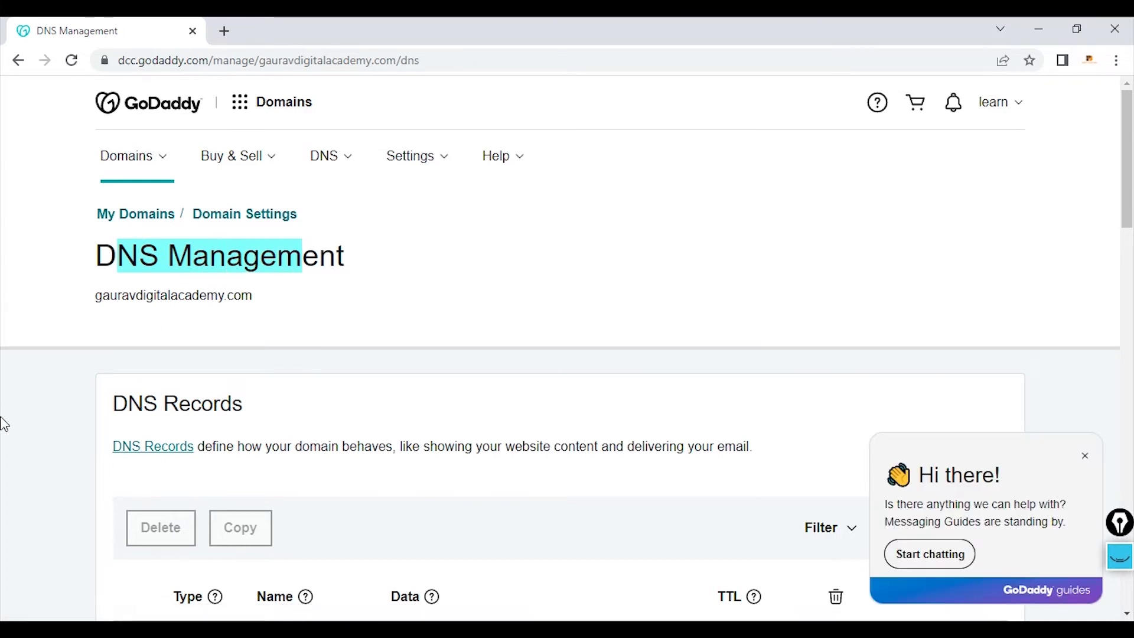
Start adding forwarding for the main domain, not the subdomain.
scroll(3, 424, "down", 8)
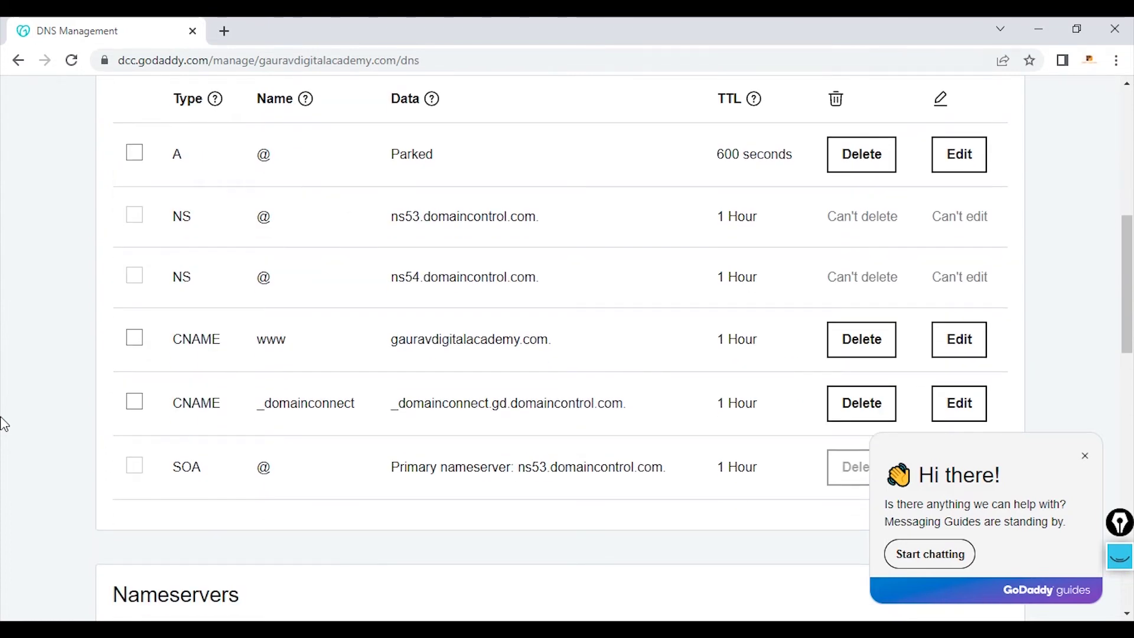
scroll(3, 424, "down", 10)
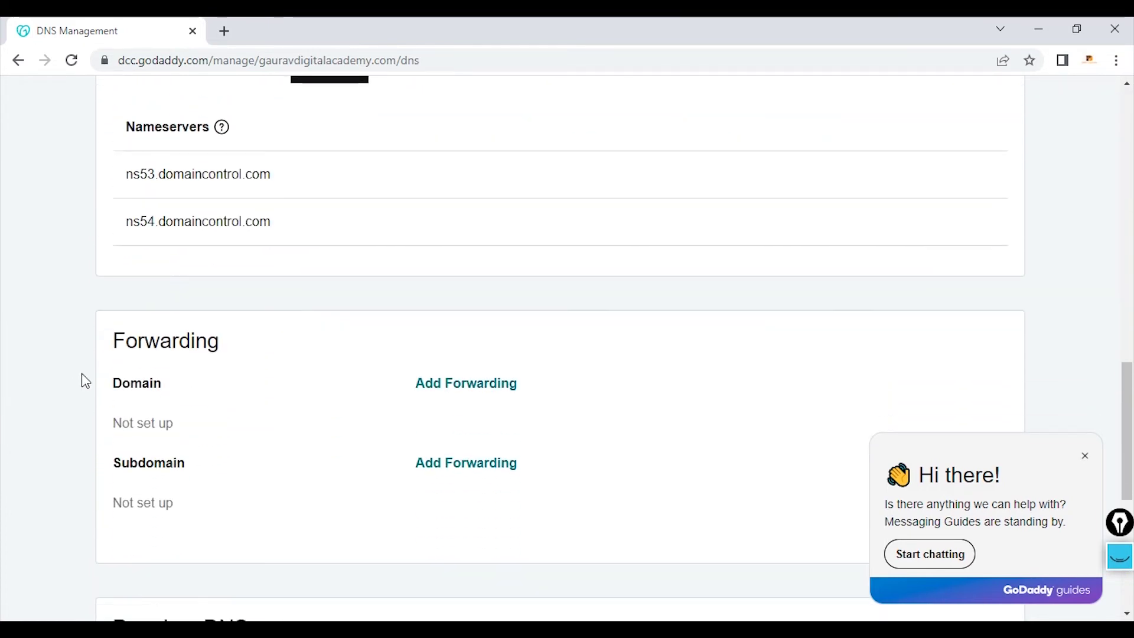
left_click_drag(114, 337, 214, 342)
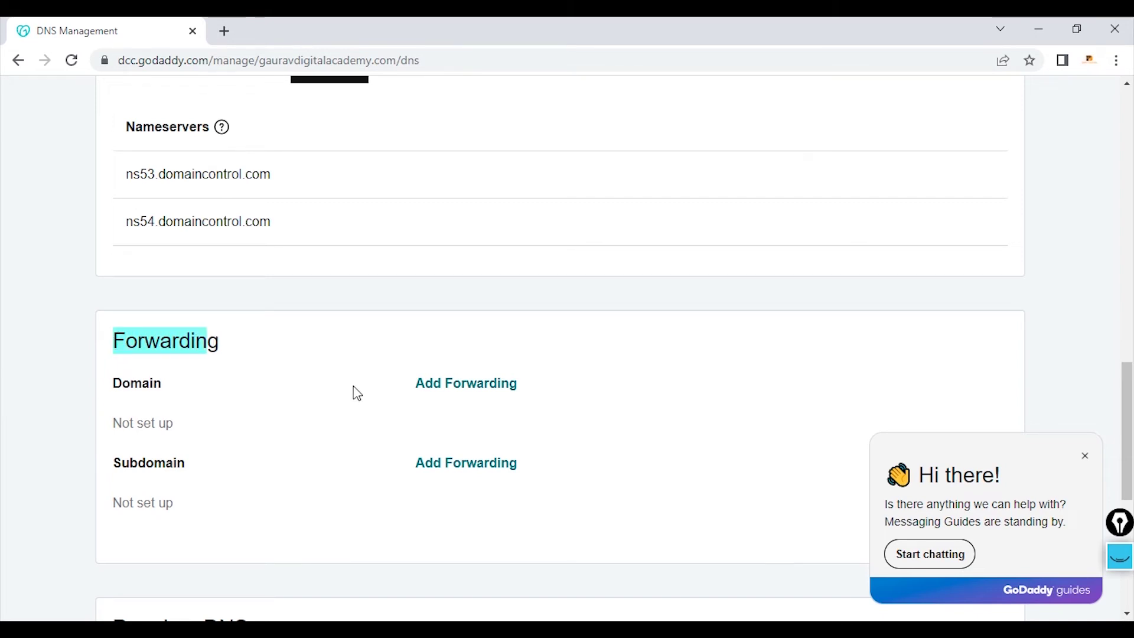
left_click(462, 392)
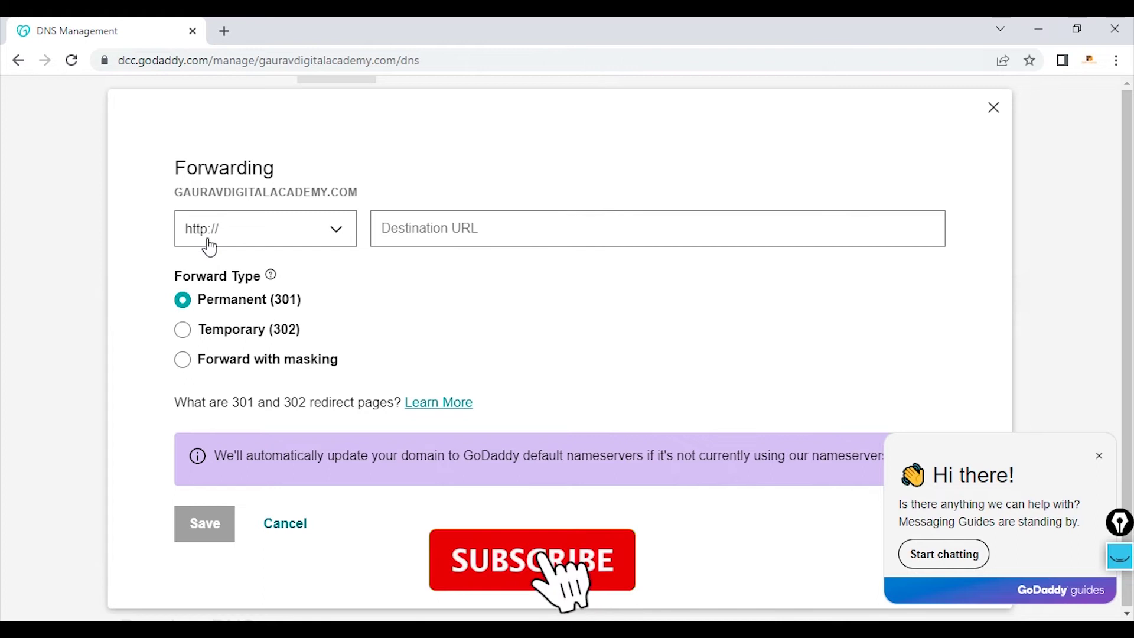
left_click(269, 240)
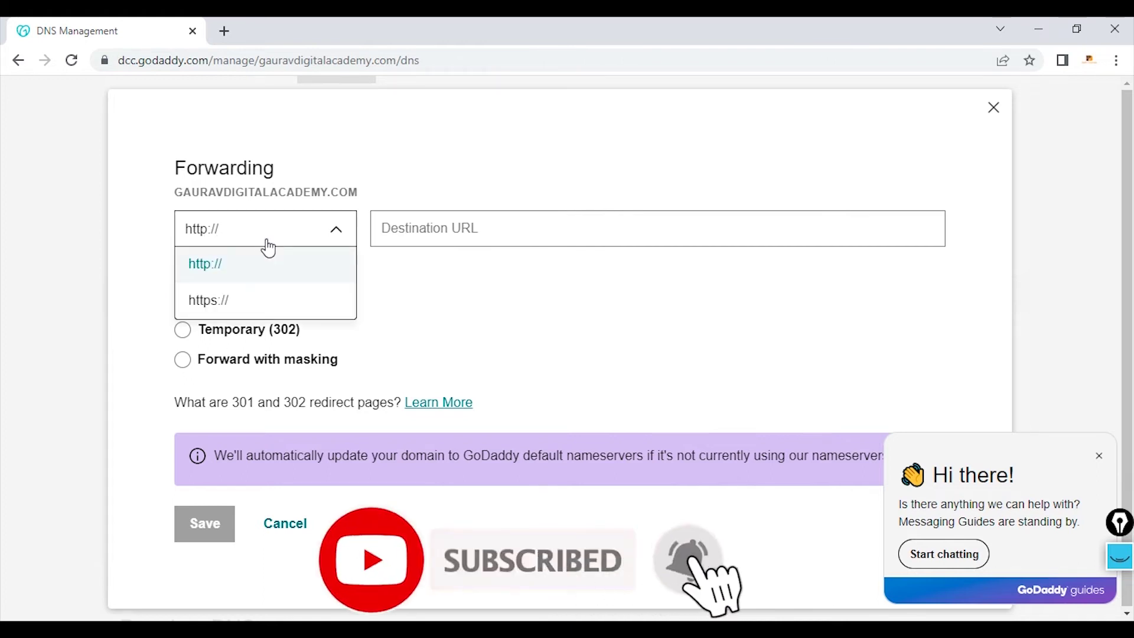
left_click(217, 316)
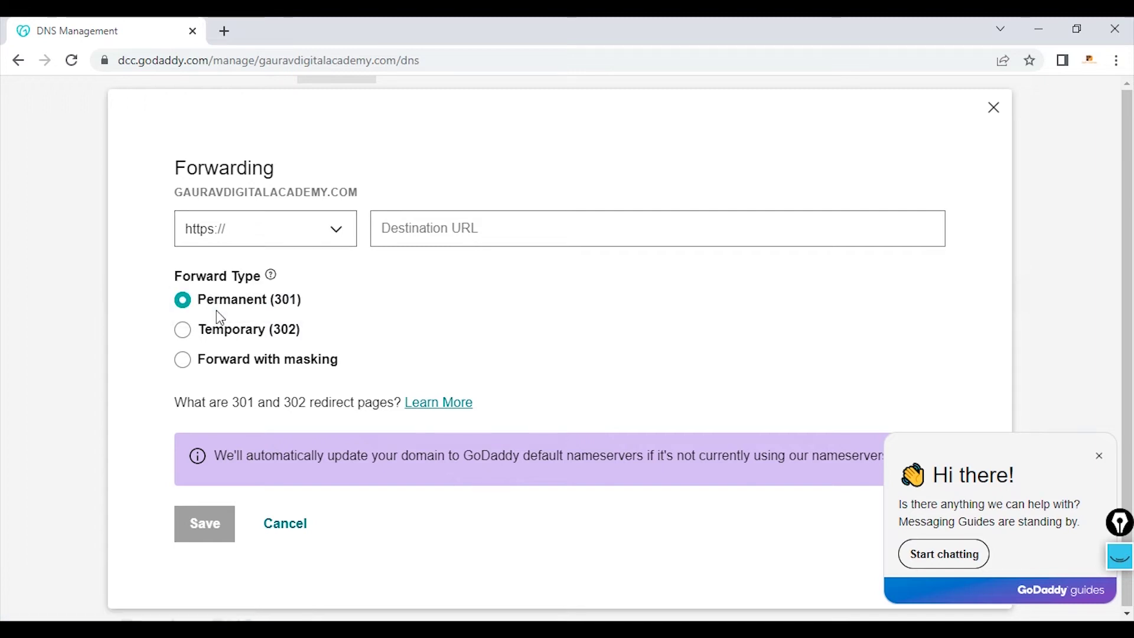
left_click(450, 230)
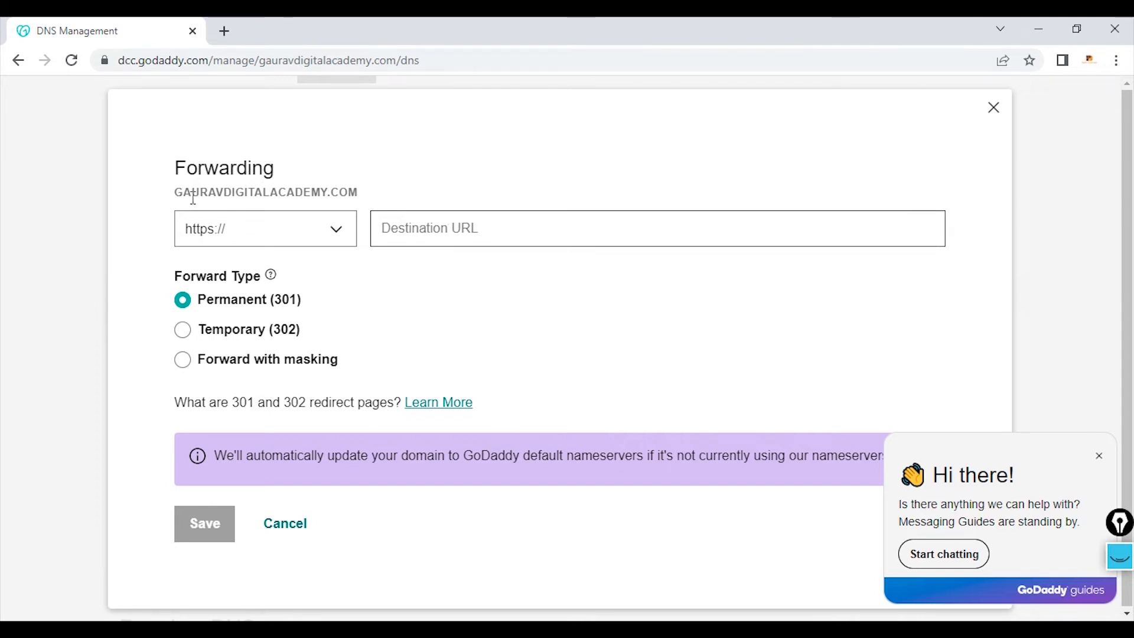
left_click_drag(183, 190, 352, 189)
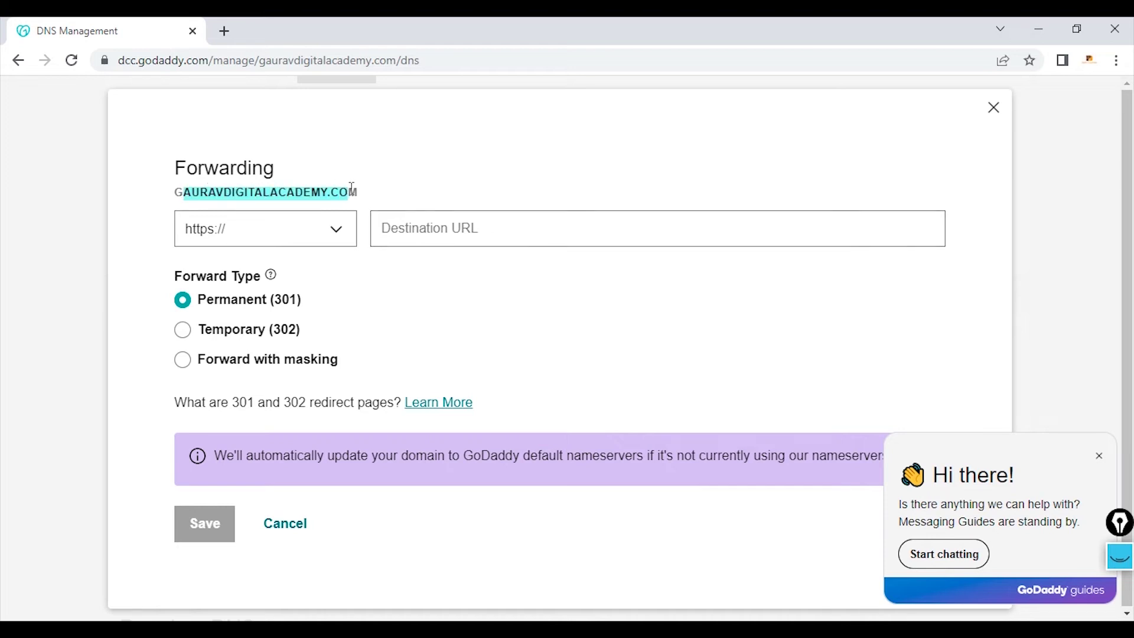
left_click(409, 234)
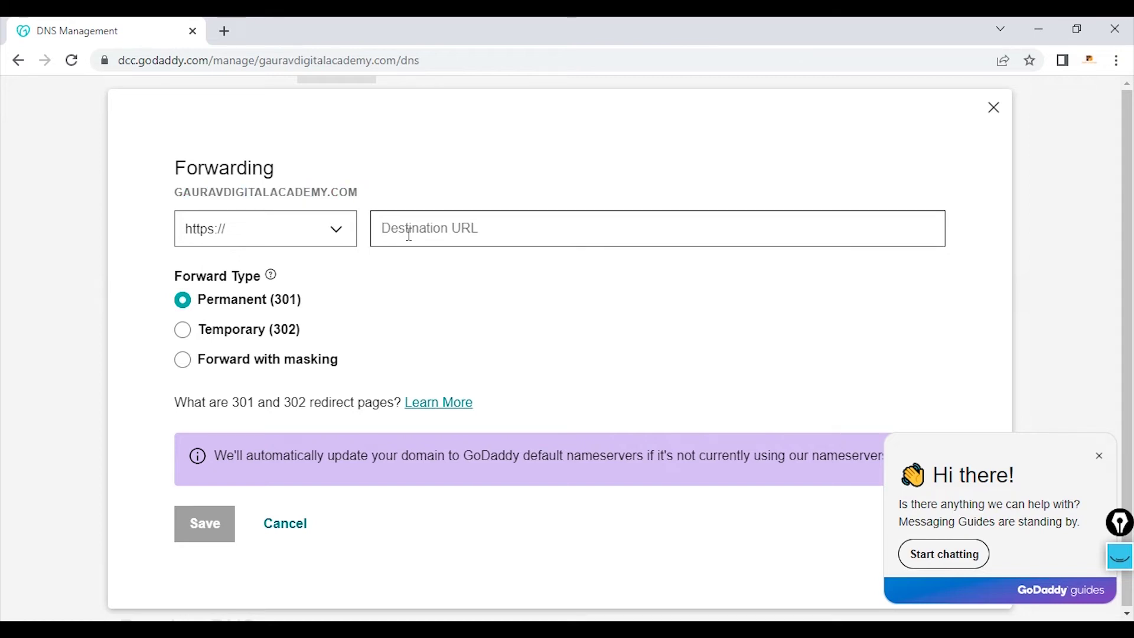
type("delhicoursesacademy.com")
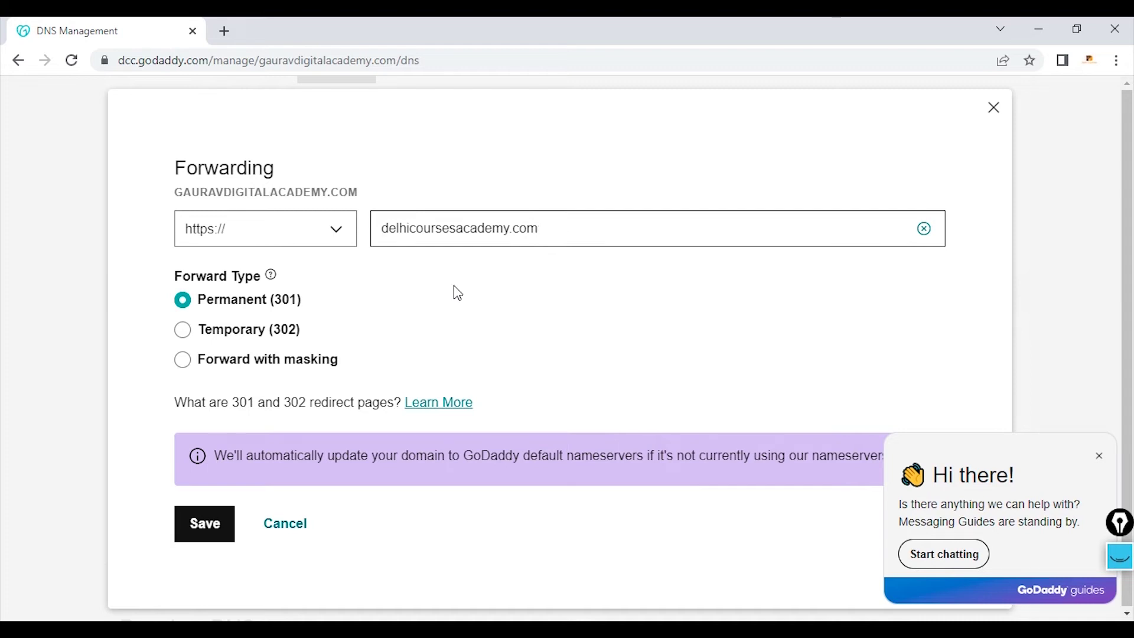
Try the Temporary (302) forward type and settle on Forward with masking.
left_click_drag(184, 283, 237, 281)
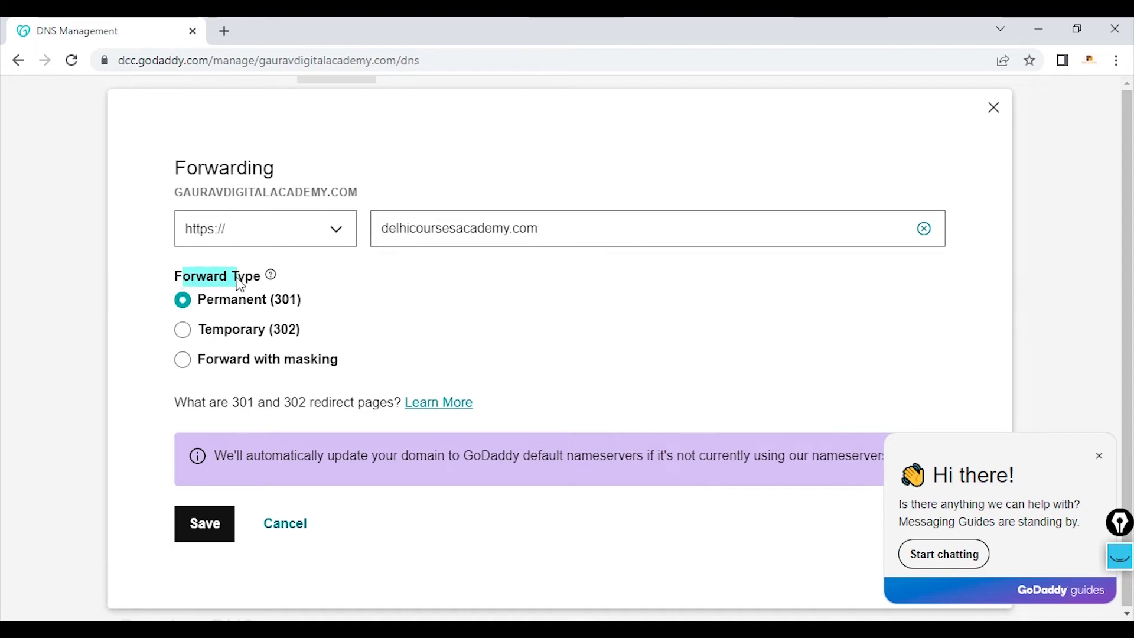
left_click(574, 335)
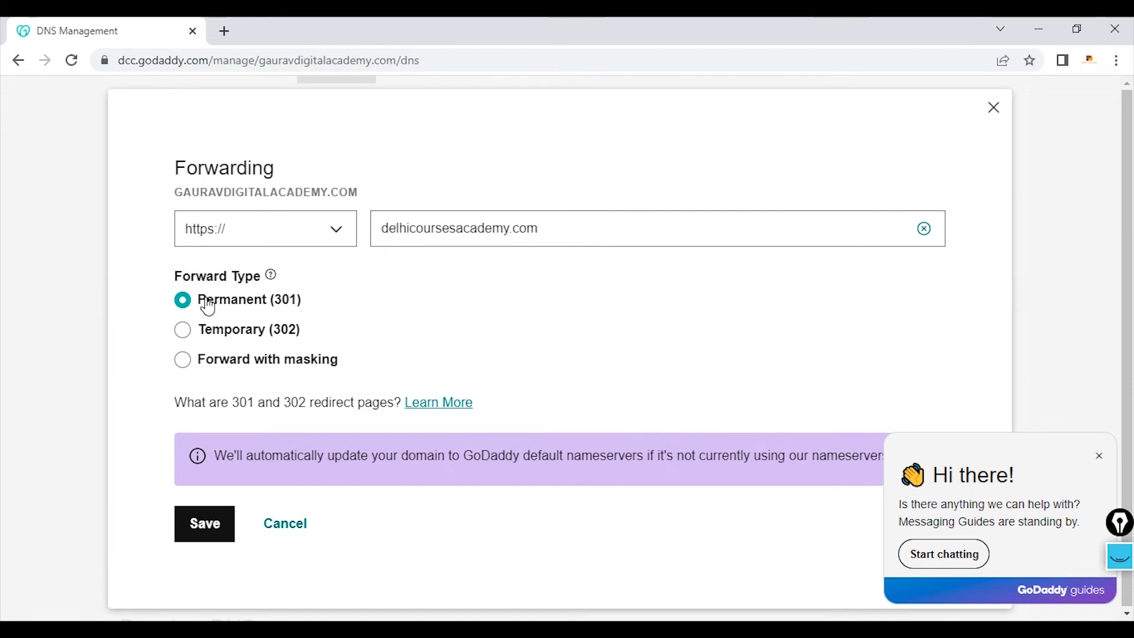
left_click_drag(206, 300, 239, 300)
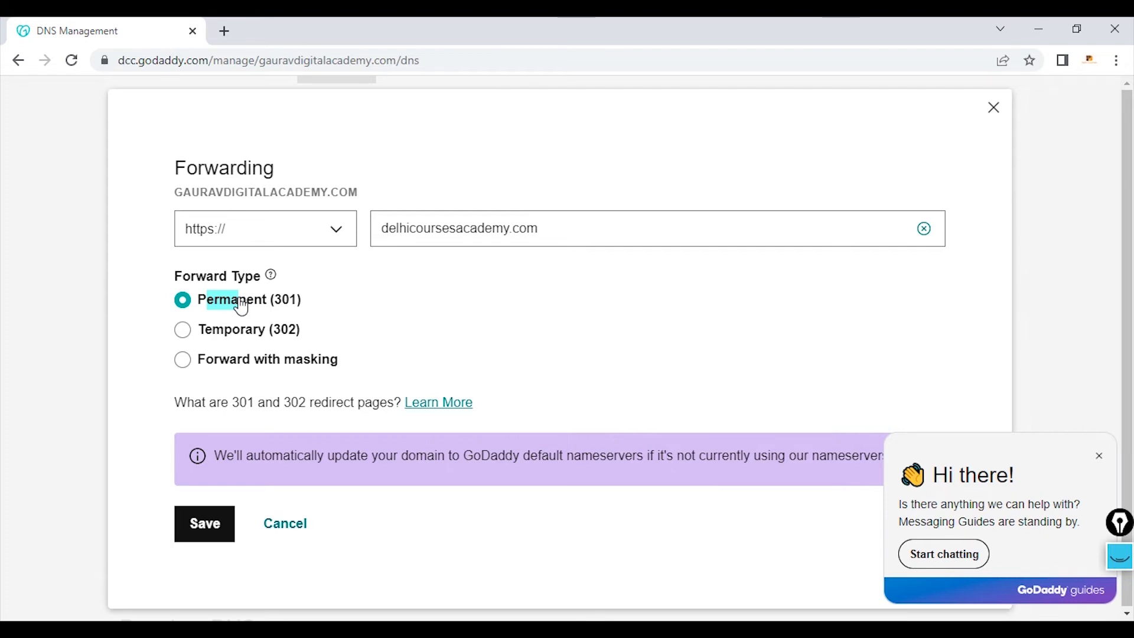
left_click_drag(183, 190, 355, 187)
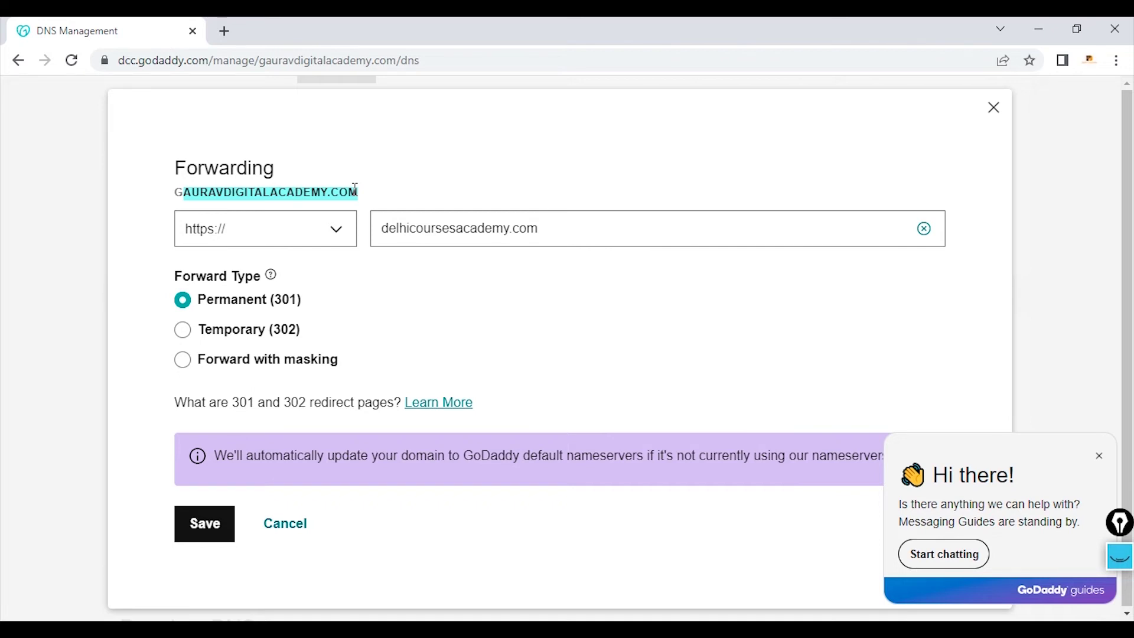
left_click(183, 332)
left_click(260, 344)
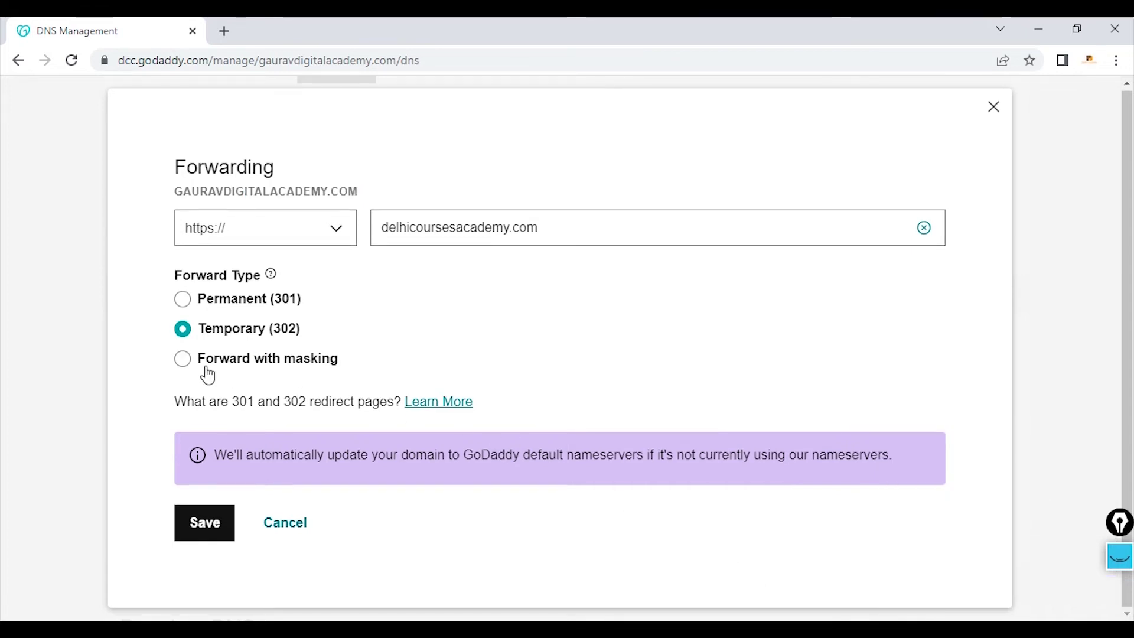
left_click(184, 362)
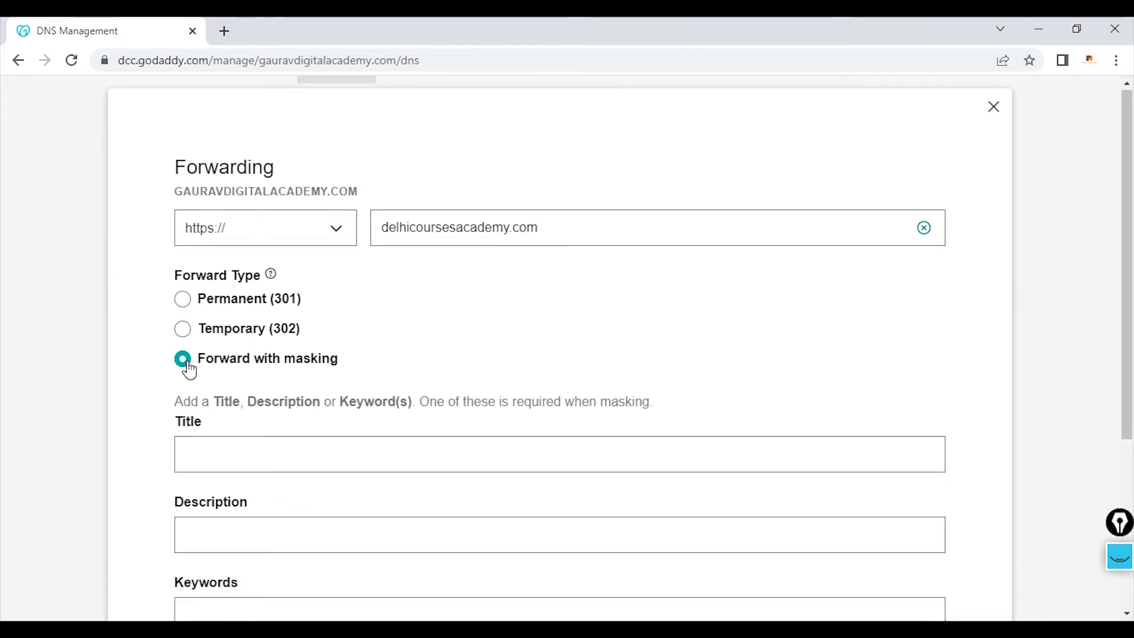
Compare the source domain, the destination URL and the browser address to examine how masked forwarding differs from the other types.
left_click_drag(214, 303, 242, 341)
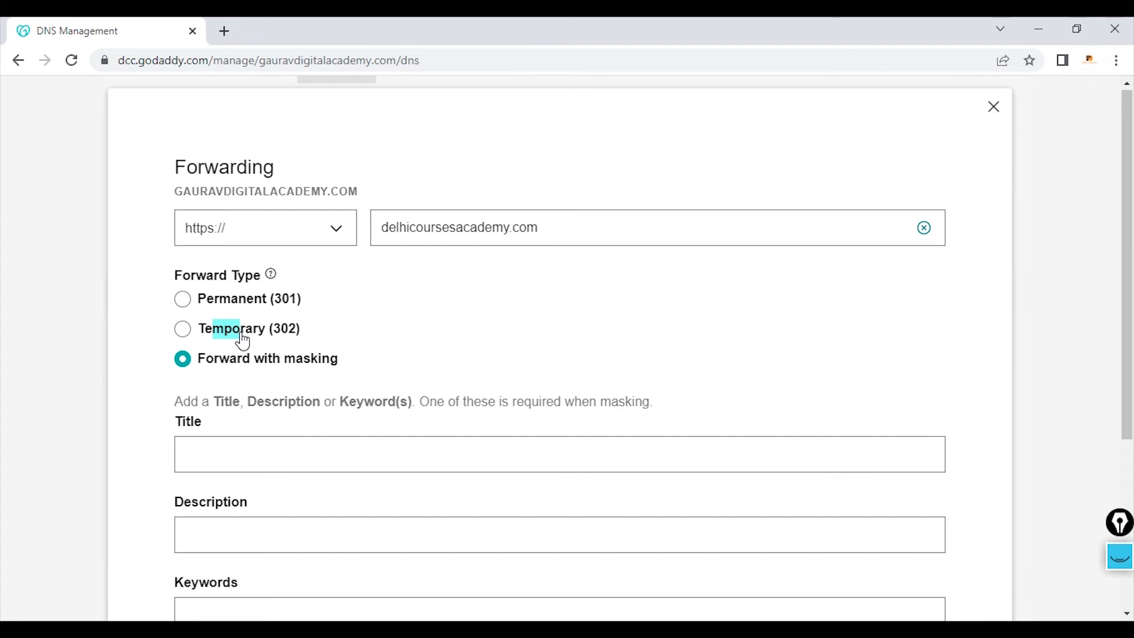
left_click_drag(190, 191, 315, 193)
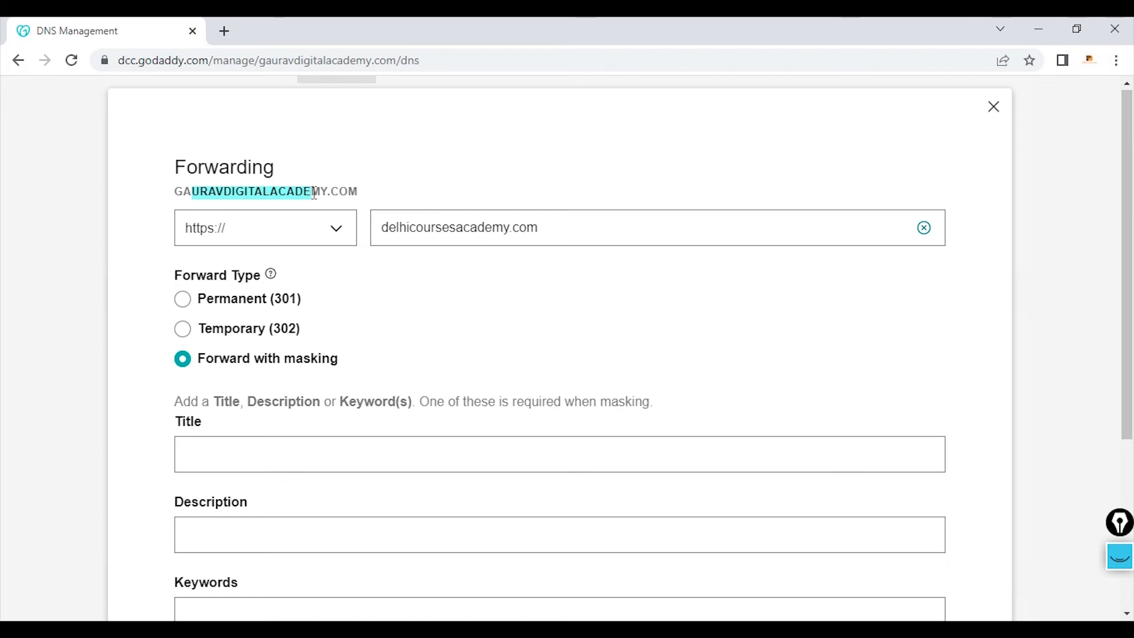
triple_click(434, 228)
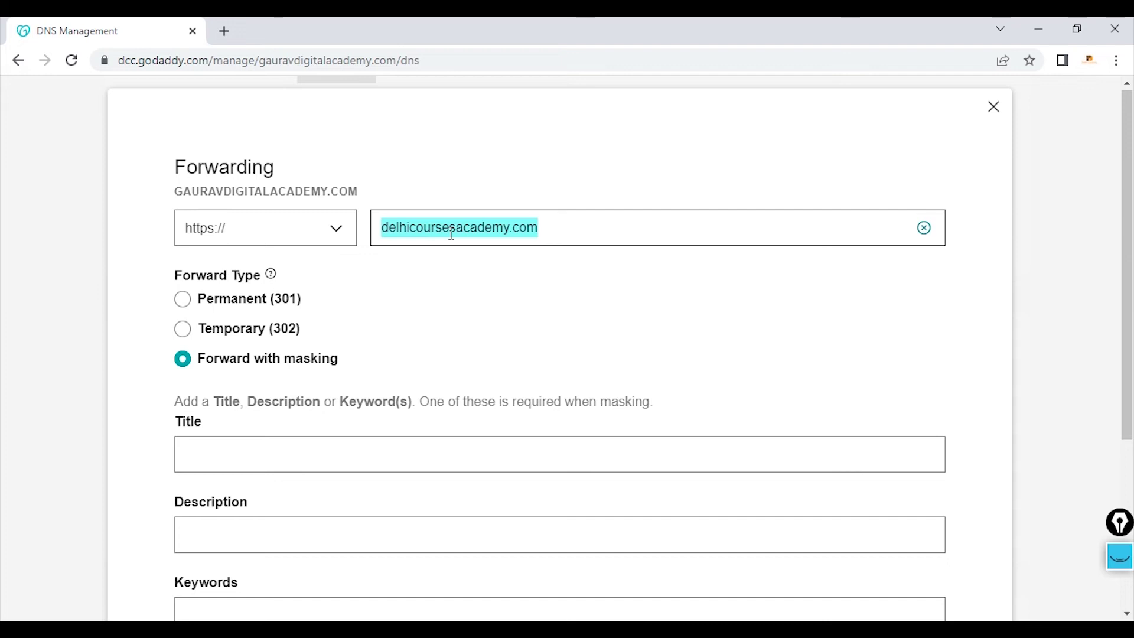
double_click(338, 64)
triple_click(342, 67)
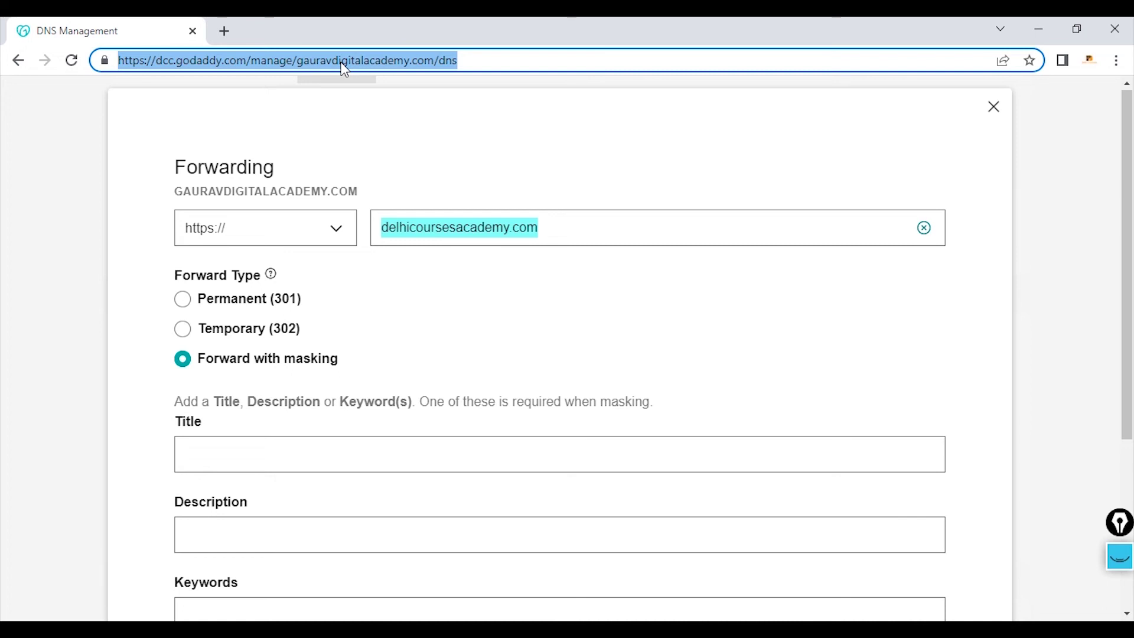
left_click_drag(220, 360, 284, 370)
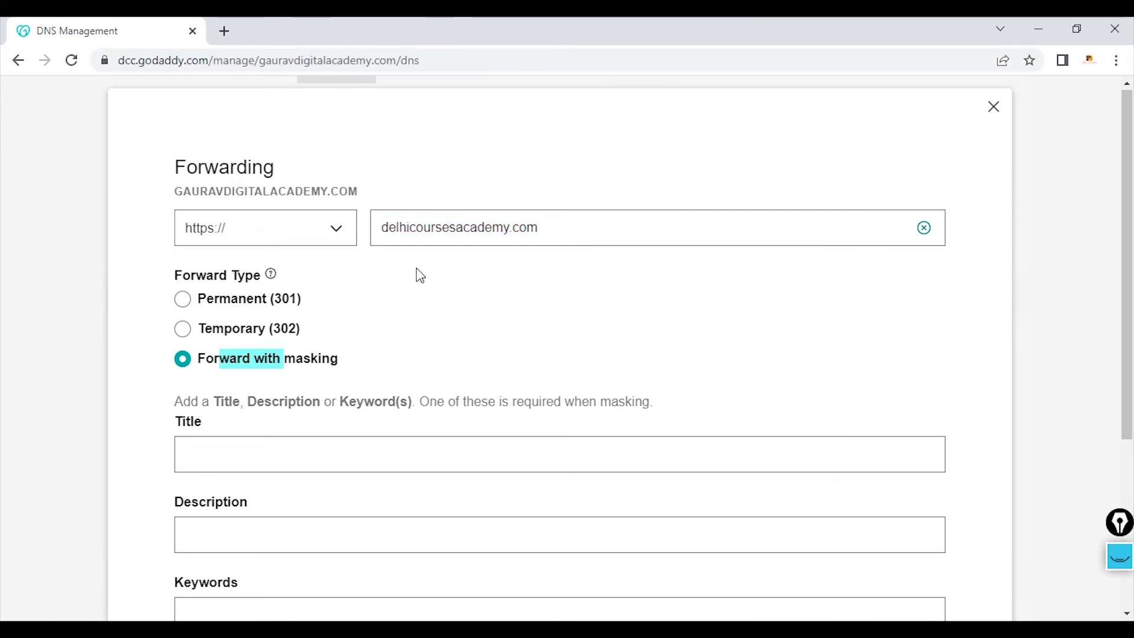
left_click_drag(227, 196, 351, 195)
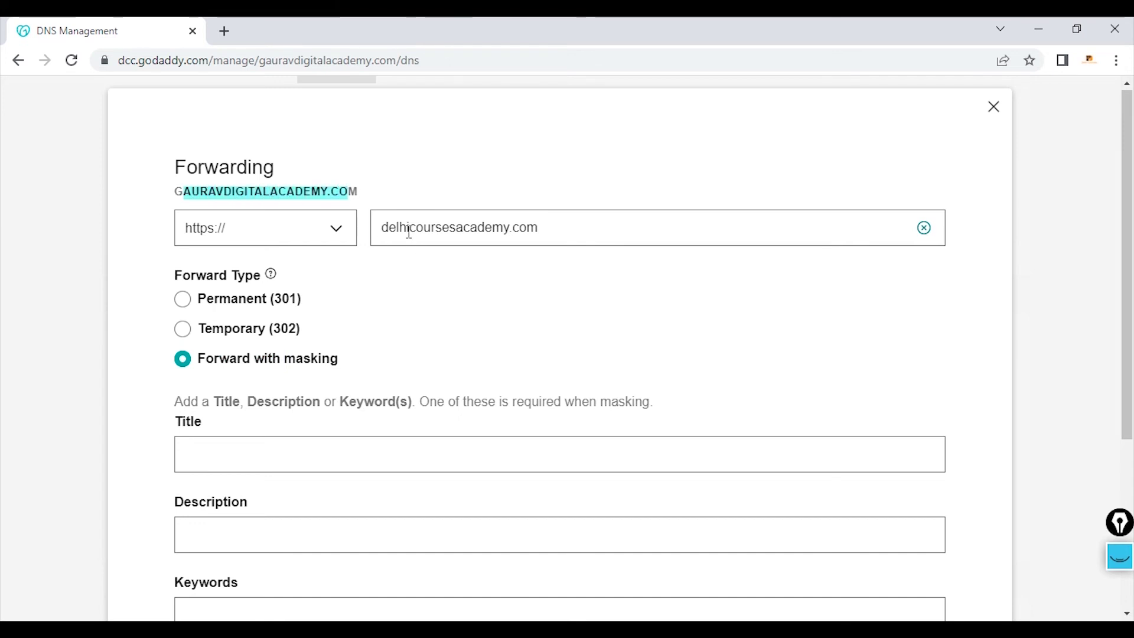
left_click(409, 231)
key("ctrl+a")
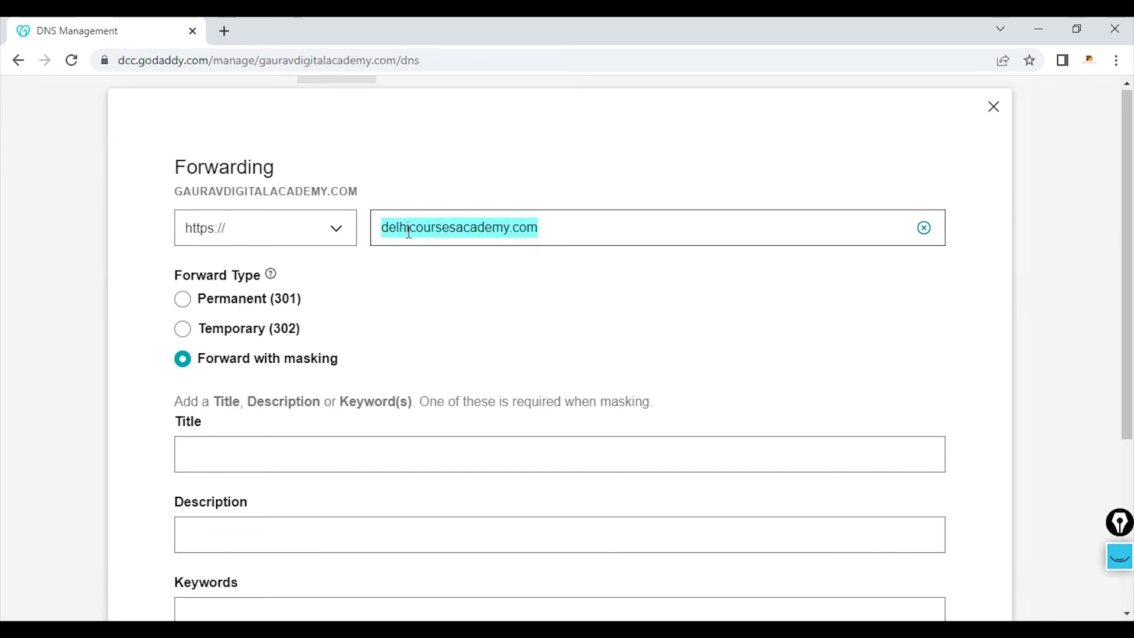
left_click(286, 62)
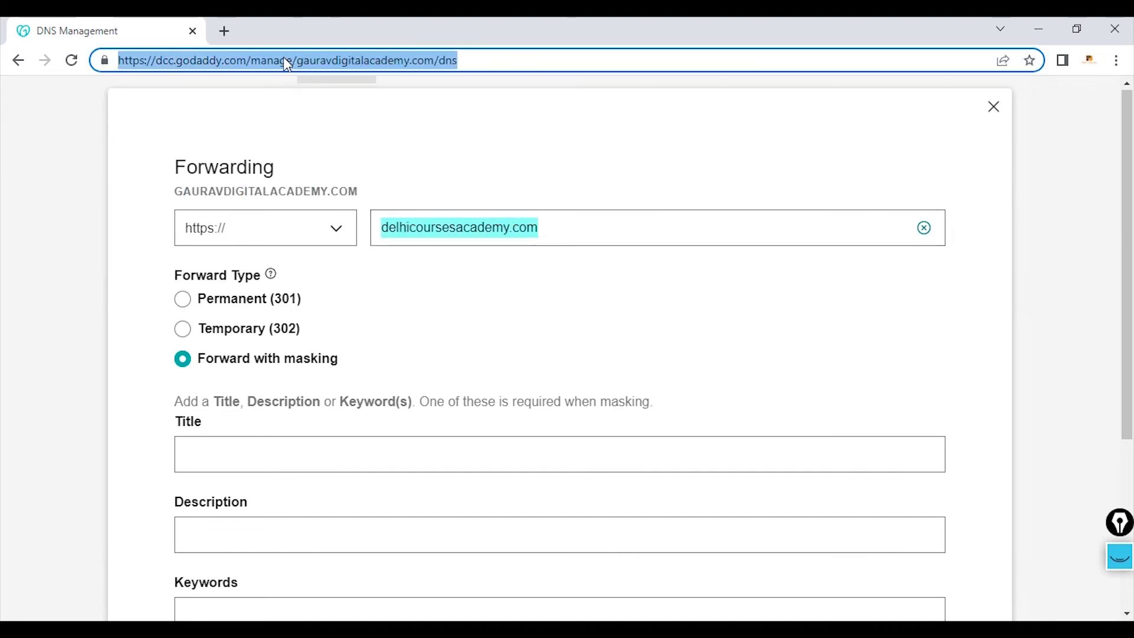
double_click(190, 189)
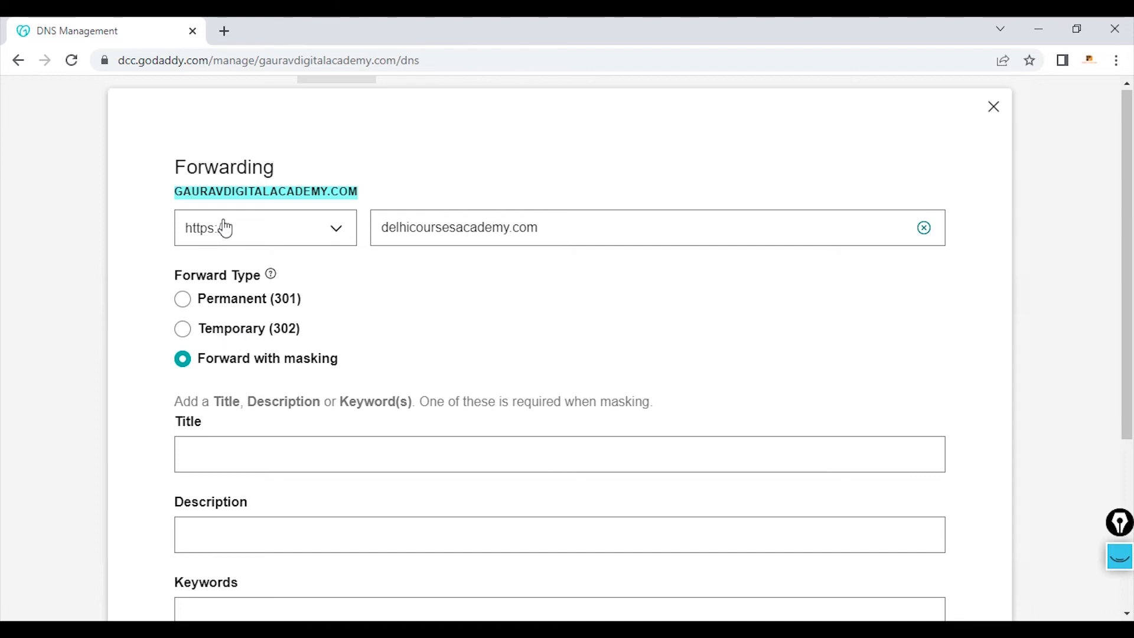
left_click(199, 191)
left_click_drag(184, 191, 334, 190)
left_click_drag(399, 227, 516, 226)
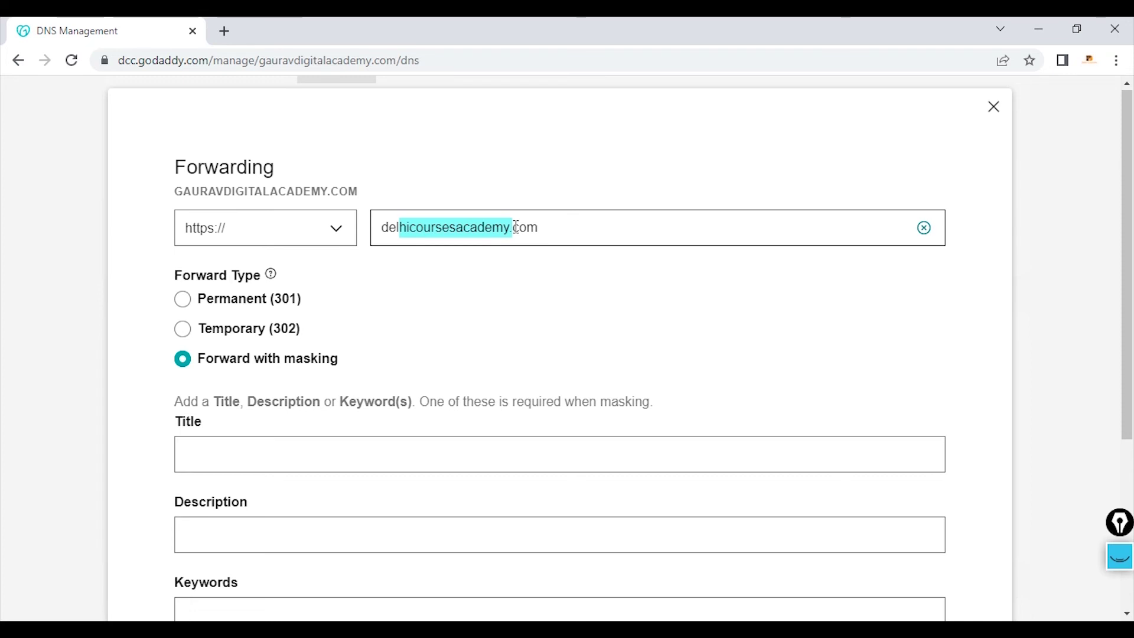
left_click(383, 62)
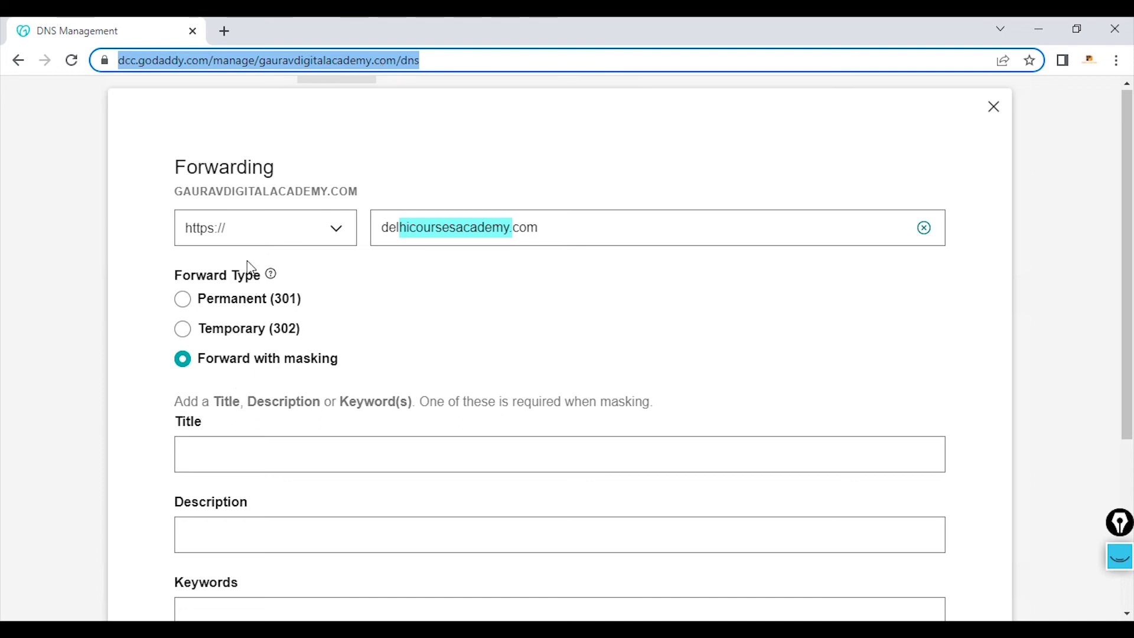
left_click_drag(183, 191, 348, 191)
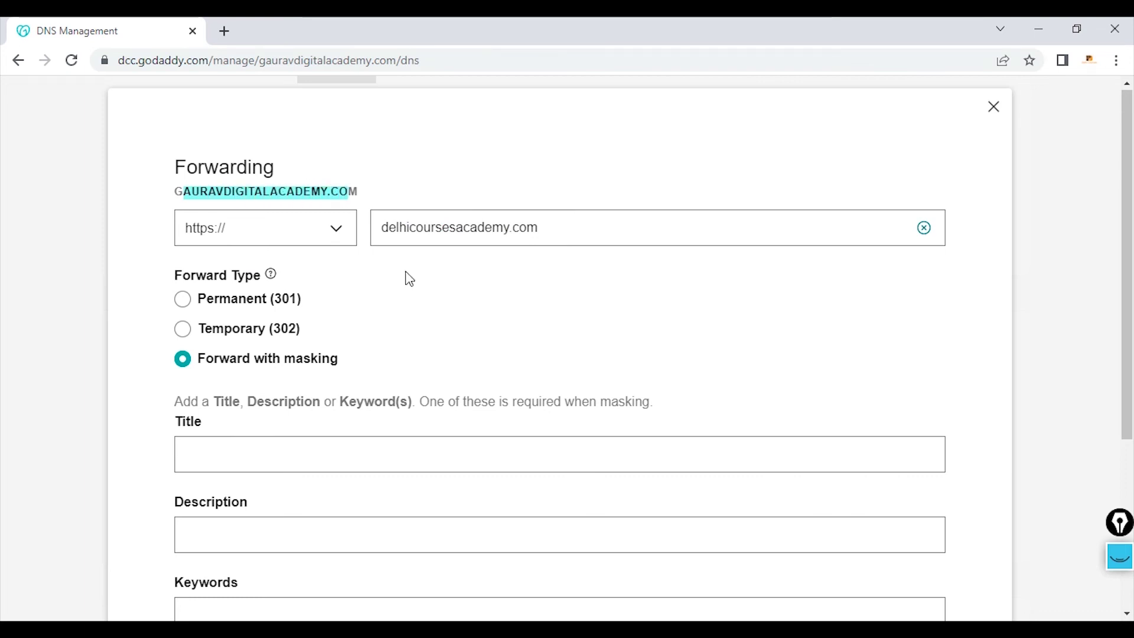
triple_click(419, 233)
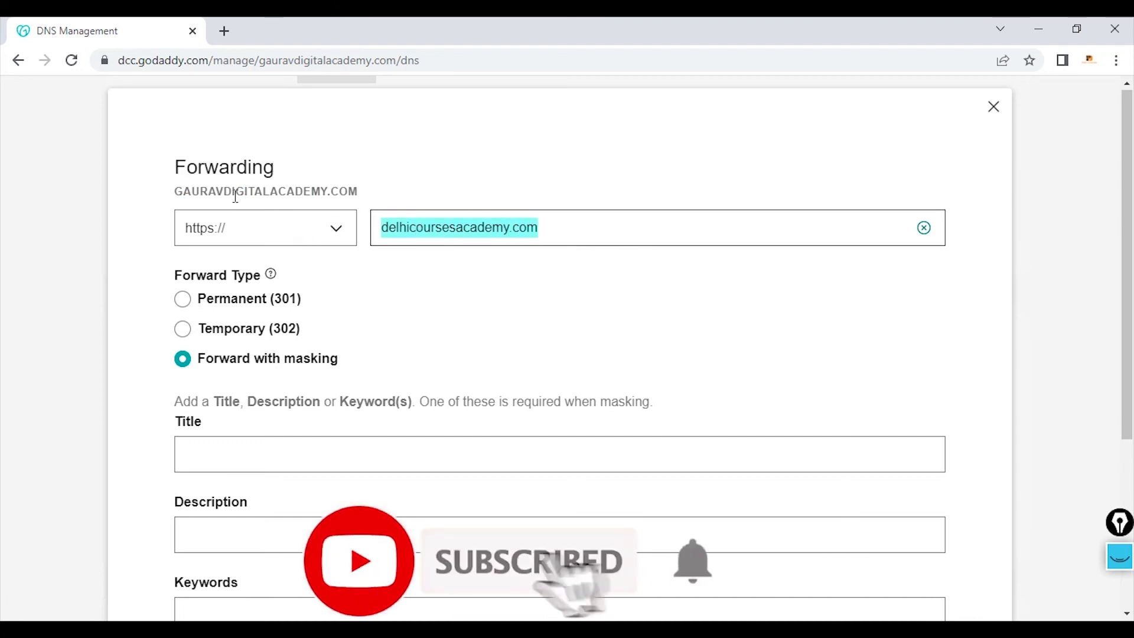
Highlight the source domain gauravdigitalacademy.com above the destination URL to examine its role in masked forwarding.
left_click_drag(171, 193, 349, 195)
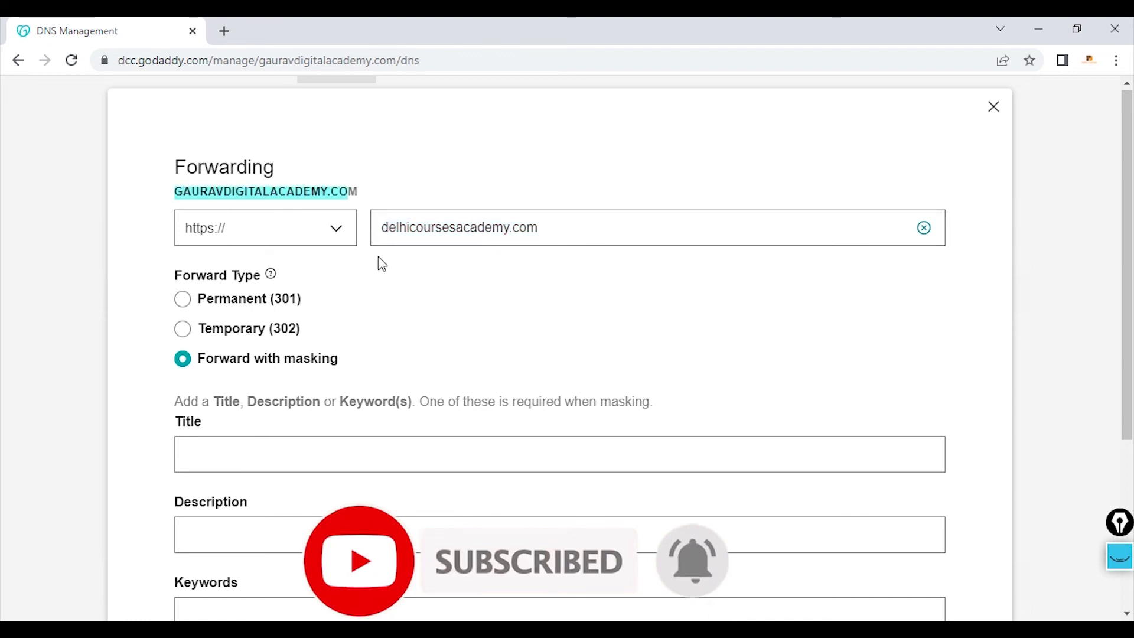
left_click(245, 192)
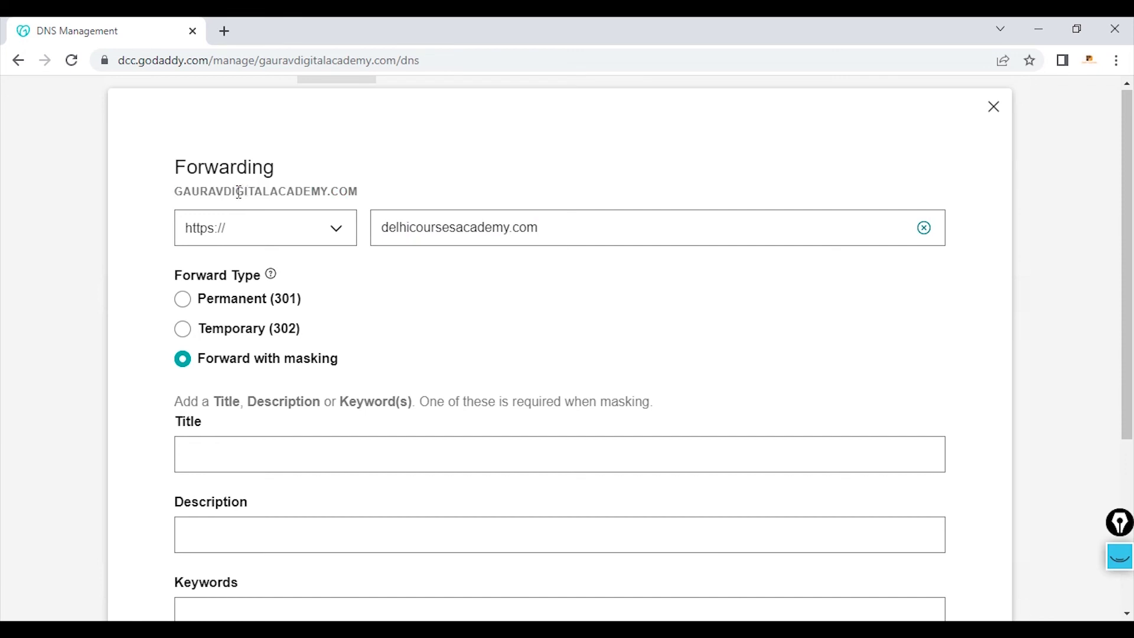
left_click_drag(200, 192, 175, 192)
left_click_drag(323, 179, 356, 190)
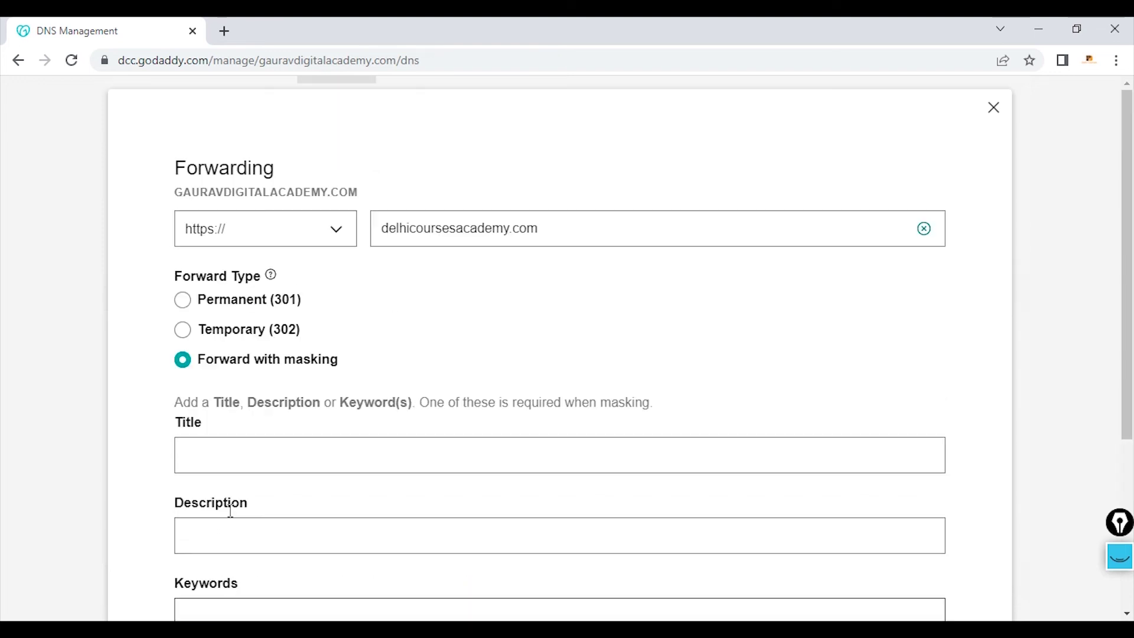
Examine the Title, Description and Keywords fields for masked forwarding and the save option, leaving all three fields empty.
scroll(76, 496, "down", 3)
left_click(241, 284)
left_click(226, 365)
left_click(222, 443)
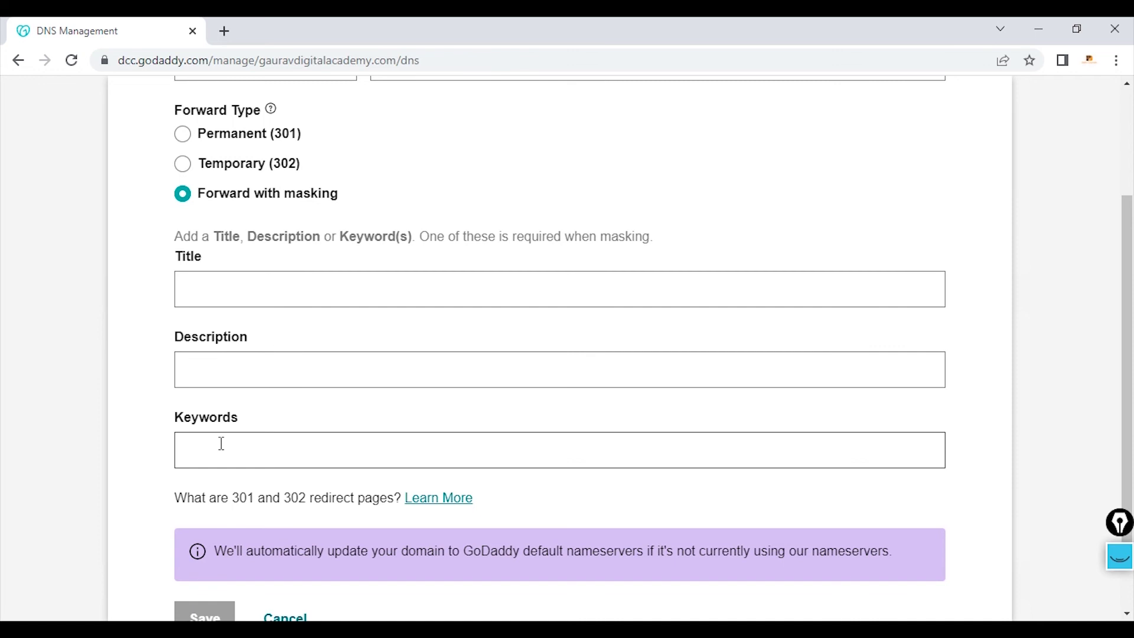
left_click(230, 283)
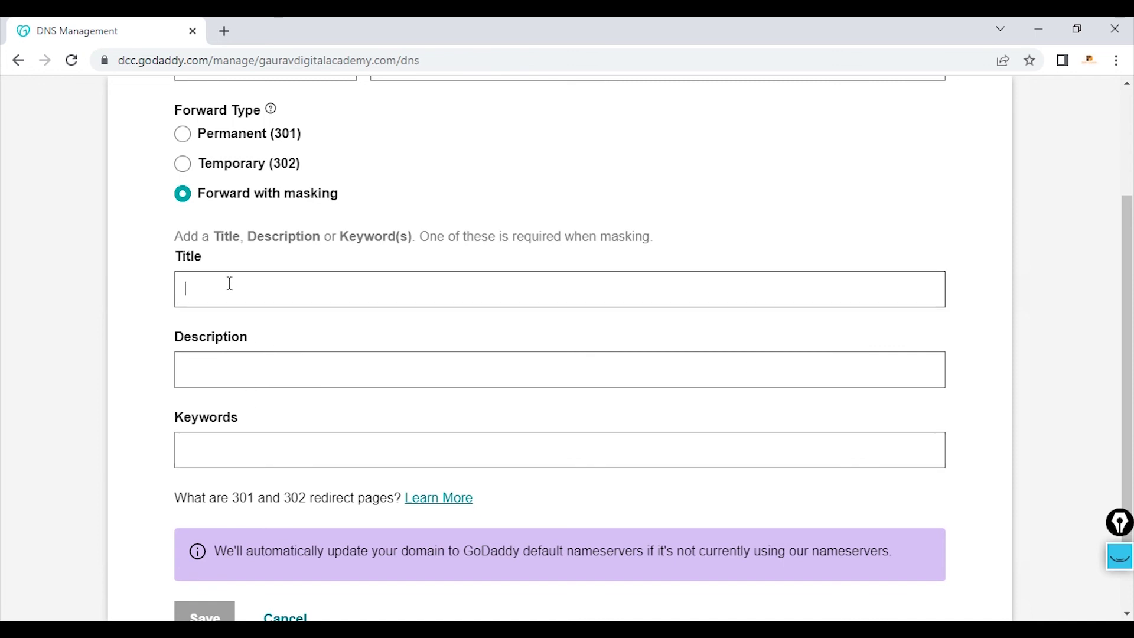
left_click(216, 367)
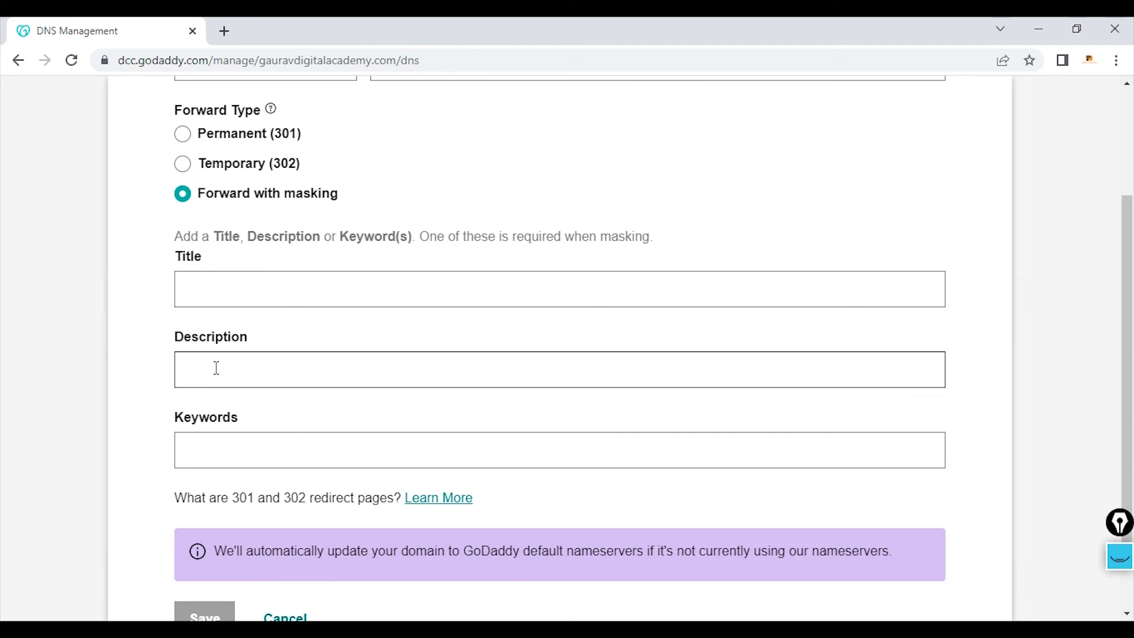
left_click(196, 450)
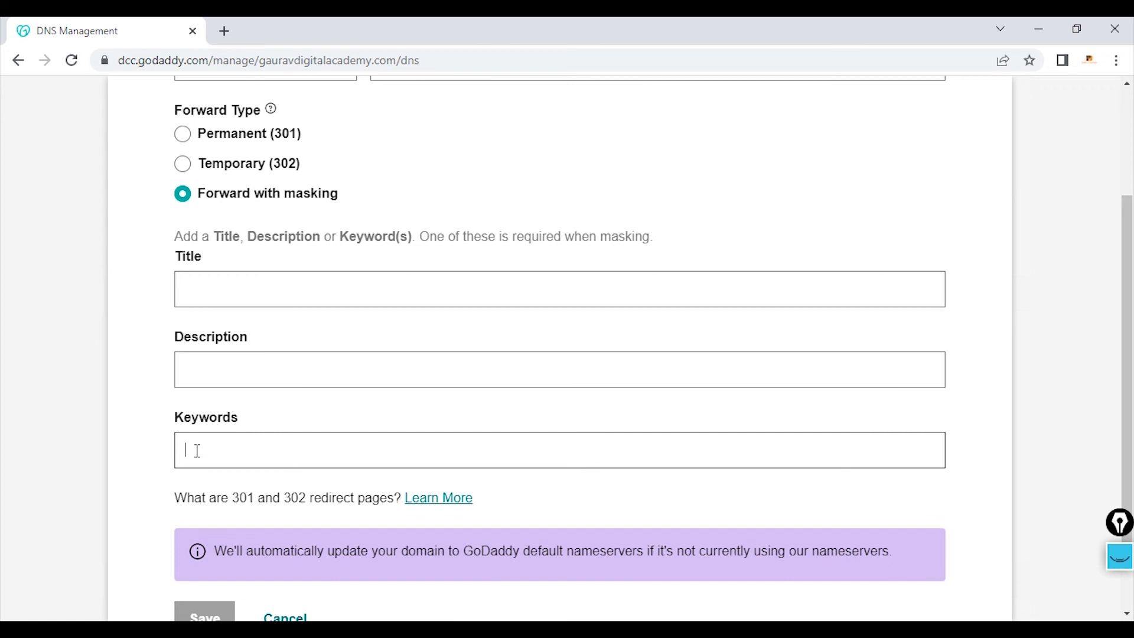
left_click(246, 289)
left_click(251, 366)
left_click(229, 447)
scroll(303, 490, "down", 2)
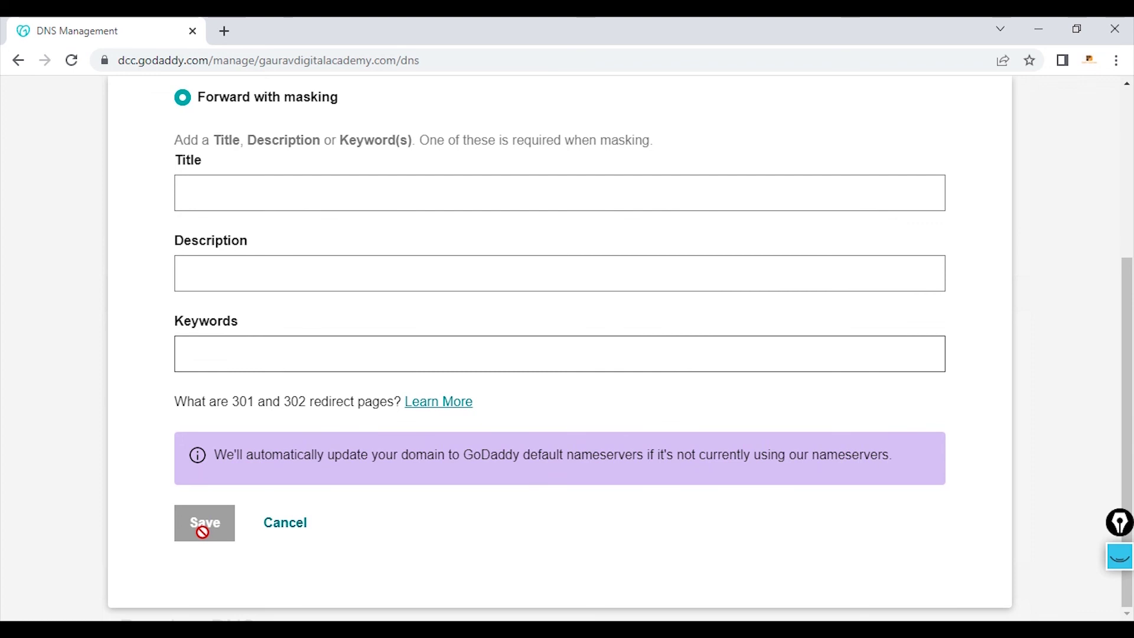
left_click(273, 195)
left_click(258, 261)
left_click(269, 350)
scroll(209, 537, "up", 5)
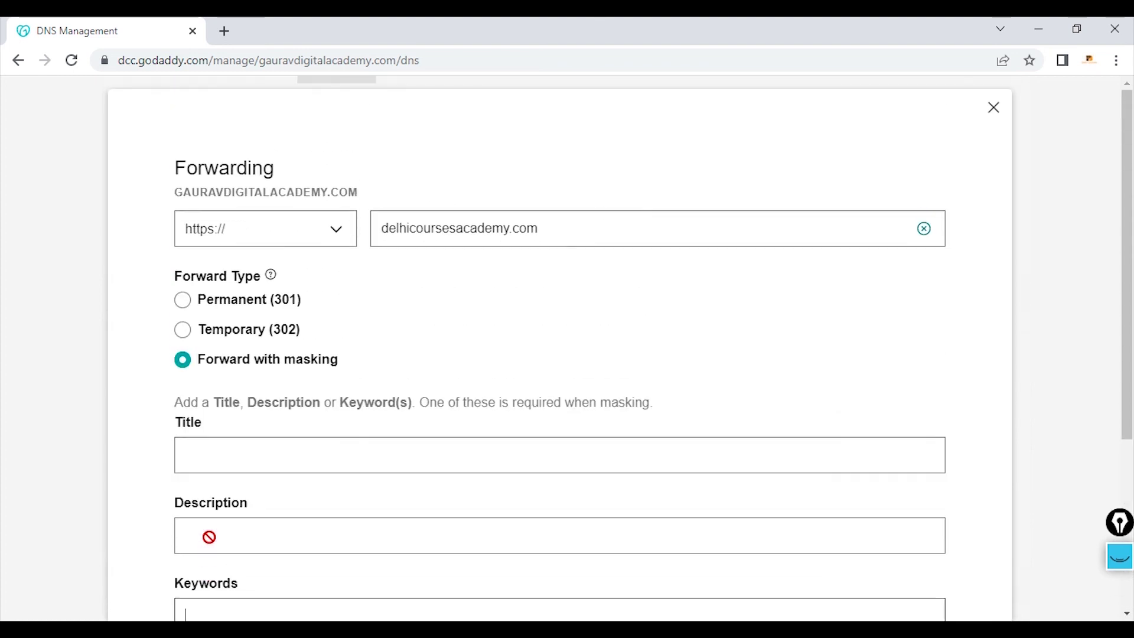